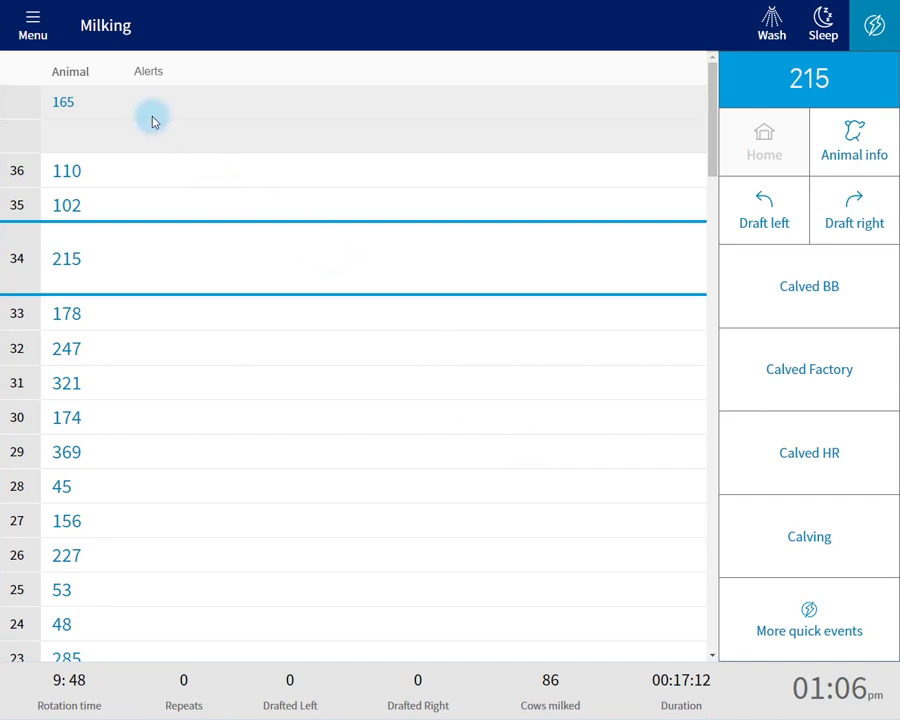
Create a new milking layout from a blank canvas and name it "Cups on".
{"action": "left_click", "coordinate": [22, 30]}
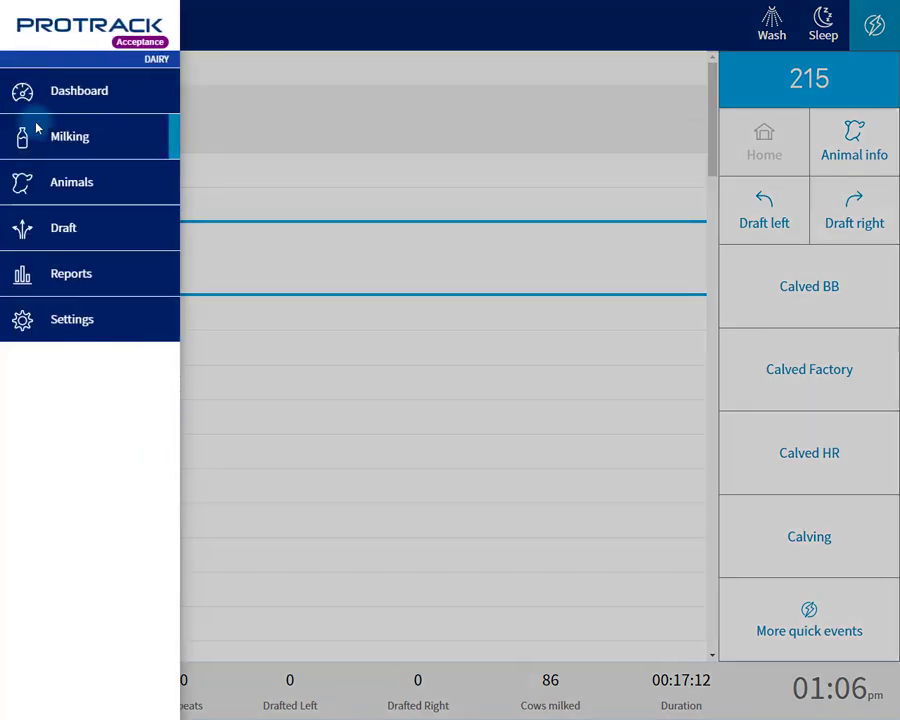
{"action": "left_click", "coordinate": [54, 316]}
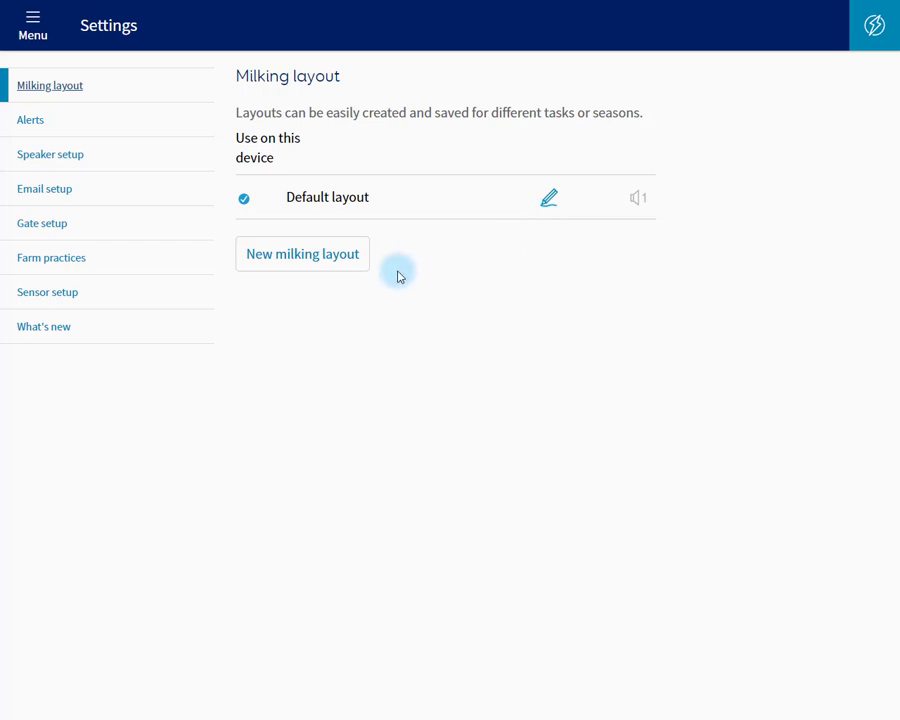
{"action": "left_click", "coordinate": [350, 267]}
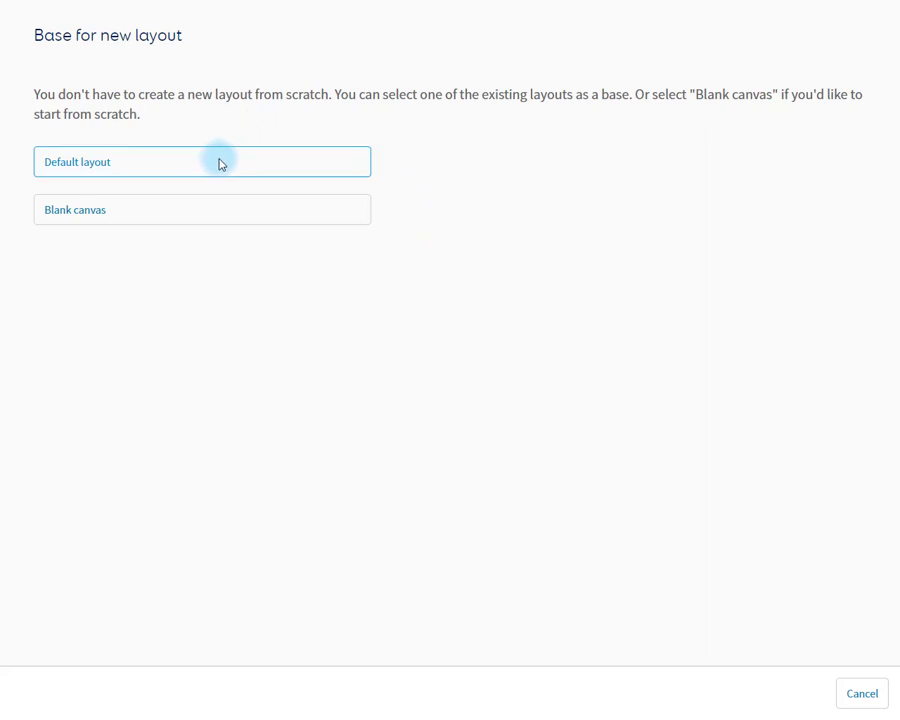
{"action": "left_click", "coordinate": [208, 212]}
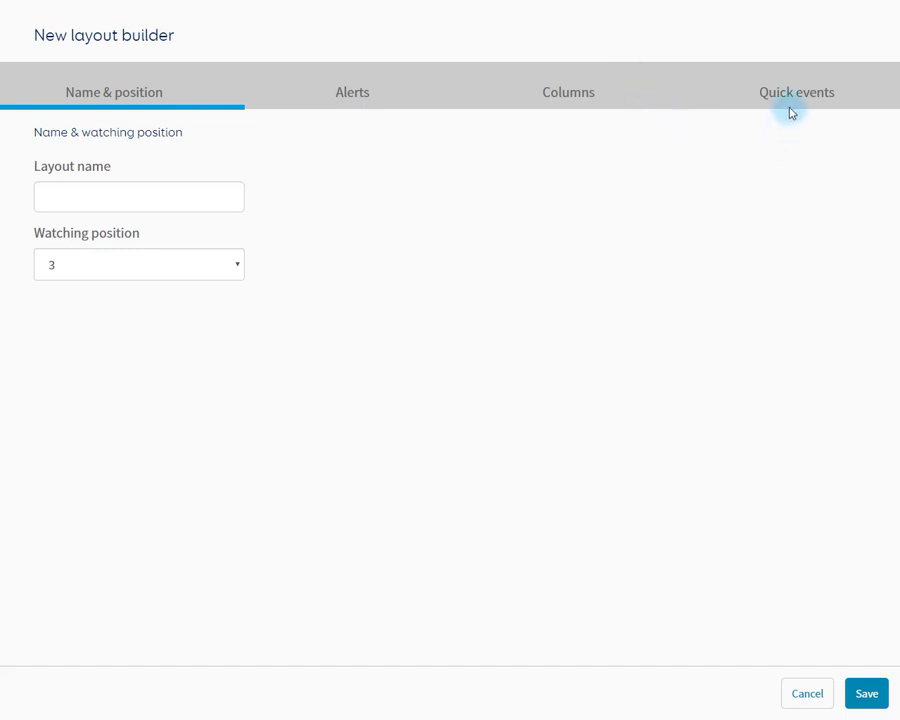
{"action": "left_click", "coordinate": [91, 198]}
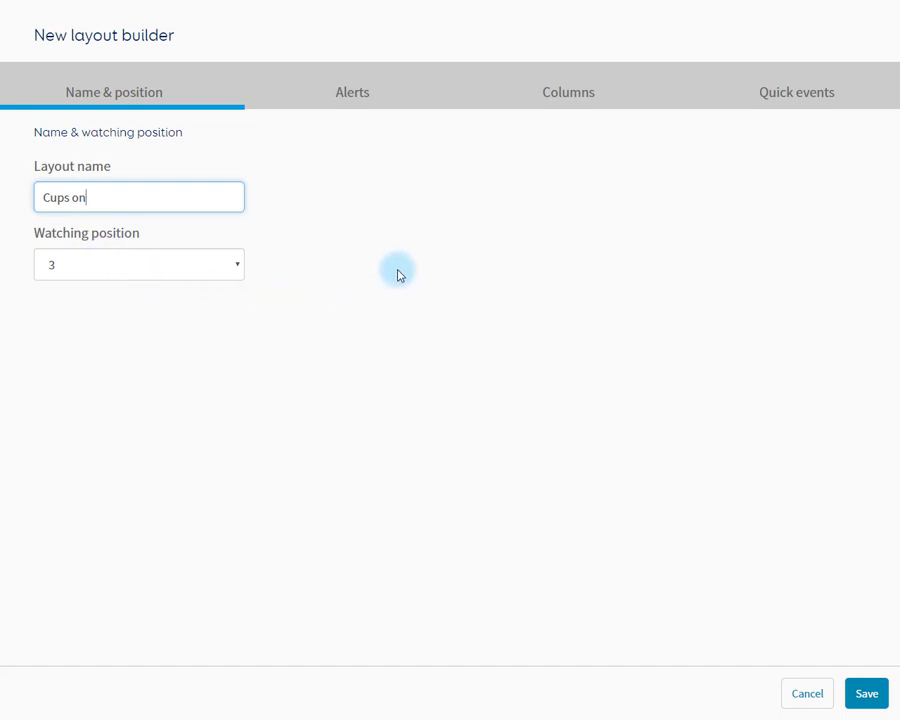
Add the Colostrum cow, Treatment, Milk withholding and Dry cow alerts to the layout.
{"action": "left_click", "coordinate": [405, 97]}
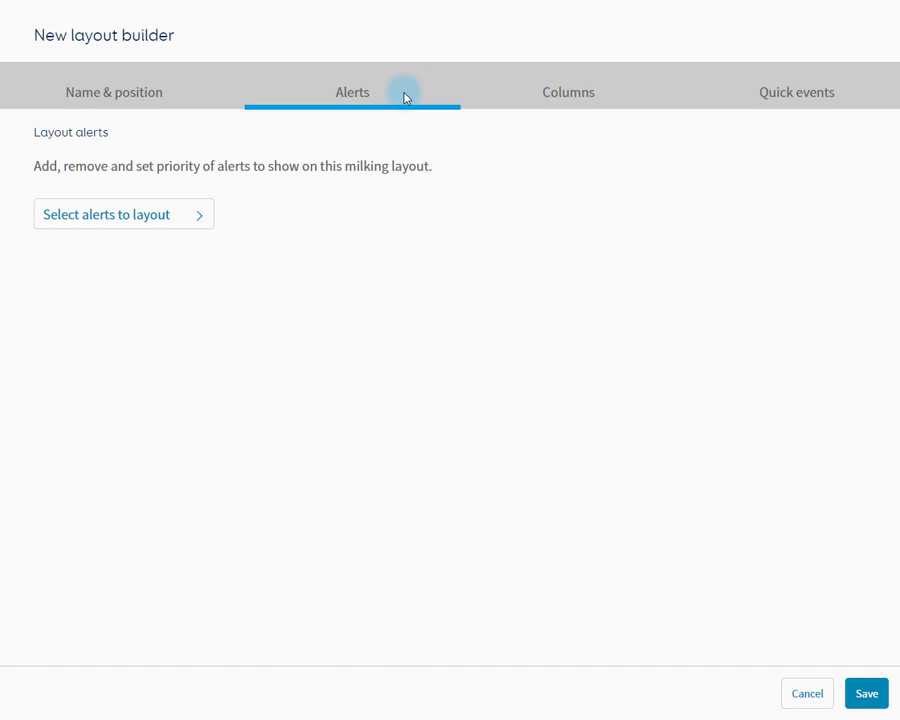
{"action": "left_click", "coordinate": [198, 216]}
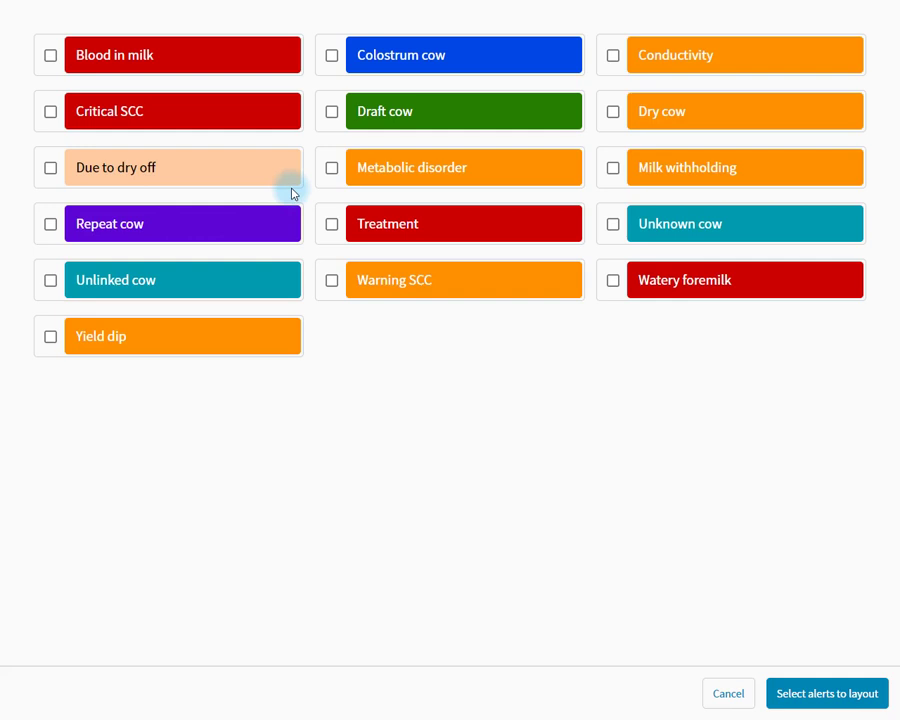
{"action": "left_click", "coordinate": [333, 57]}
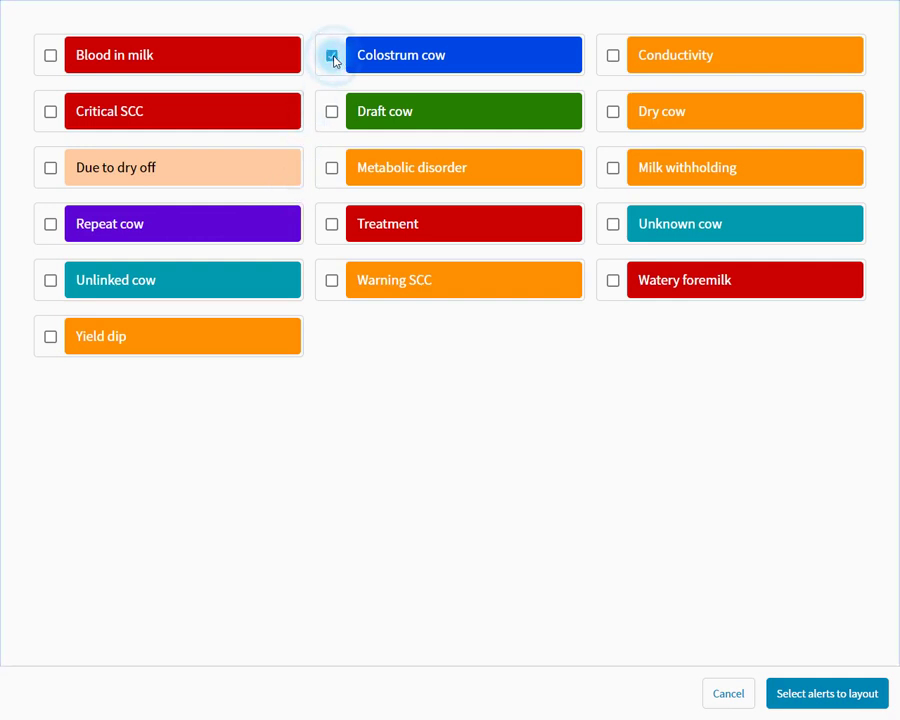
{"action": "left_click", "coordinate": [333, 224]}
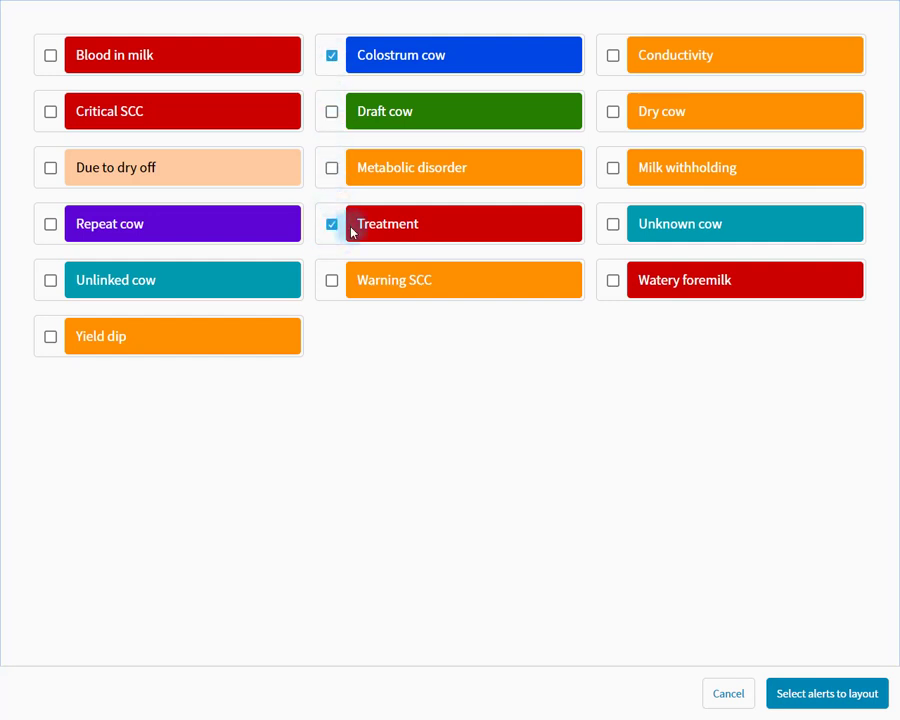
{"action": "left_click", "coordinate": [613, 168]}
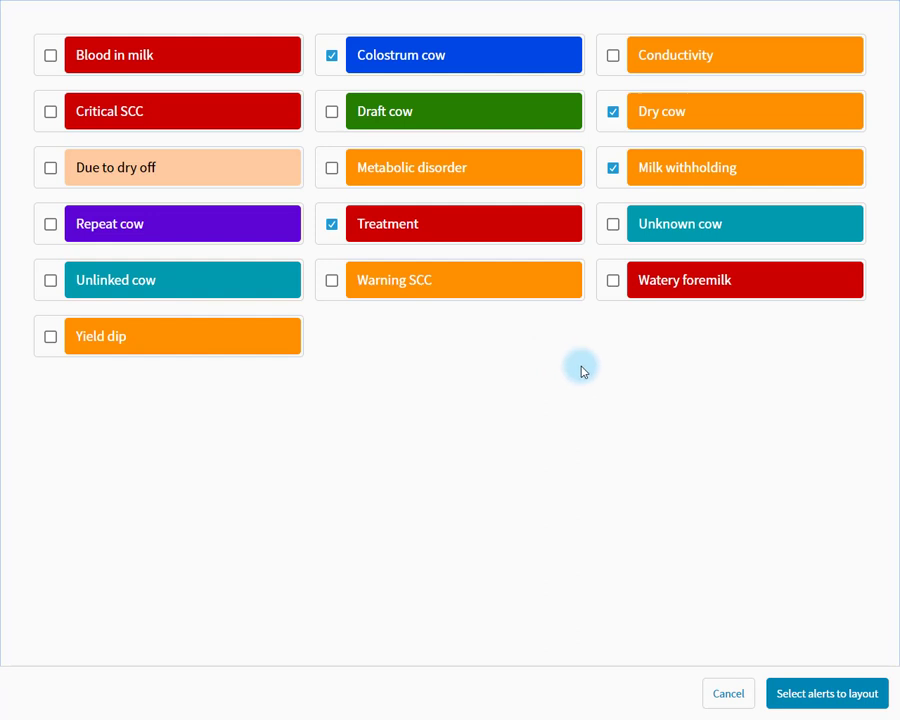
{"action": "left_click", "coordinate": [817, 692]}
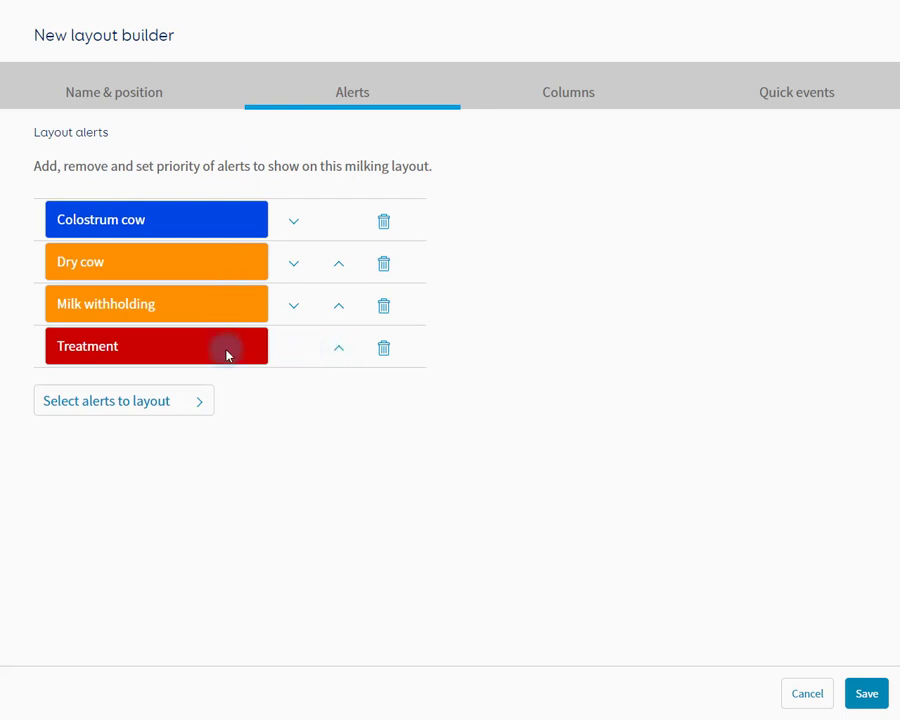
Reorder the layout alerts so Treatment has the highest priority and Colostrum cow the lowest.
{"action": "left_click", "coordinate": [339, 349]}
{"action": "left_click", "coordinate": [340, 304]}
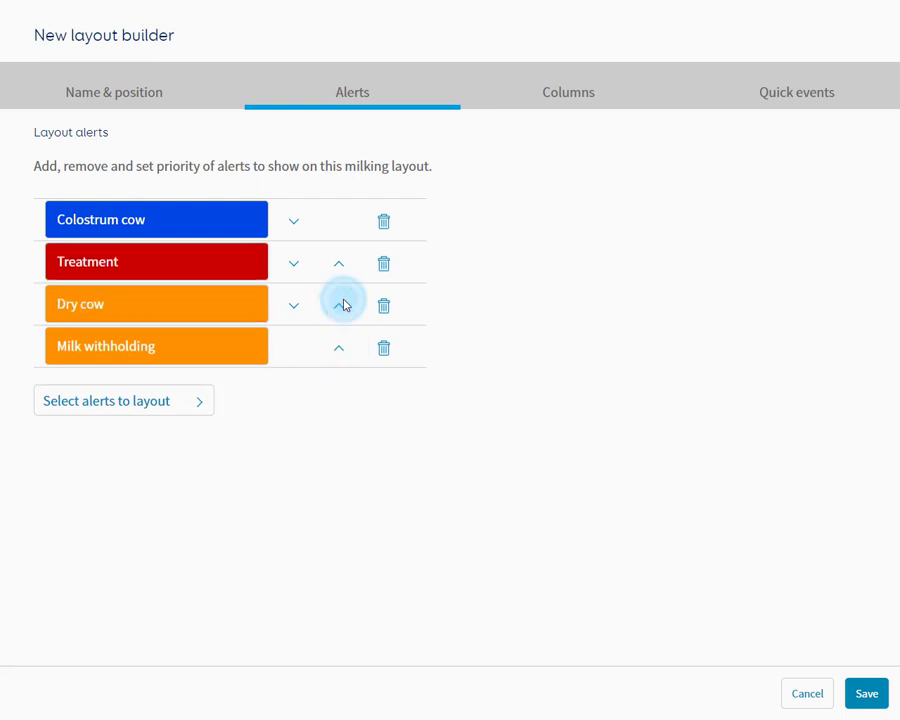
{"action": "left_click", "coordinate": [340, 268]}
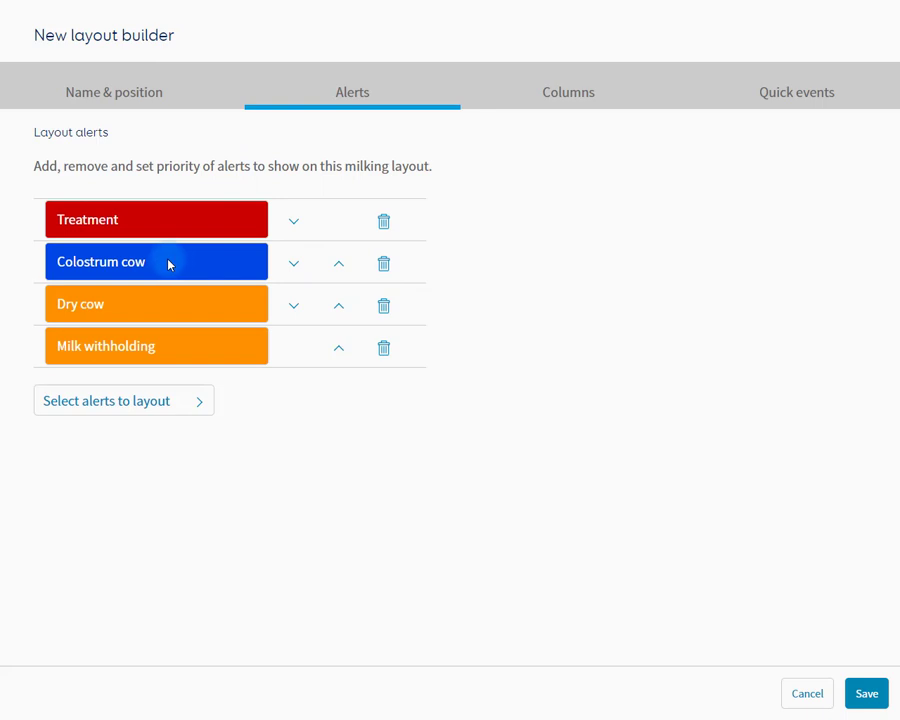
{"action": "left_click", "coordinate": [295, 265]}
{"action": "left_click", "coordinate": [295, 304]}
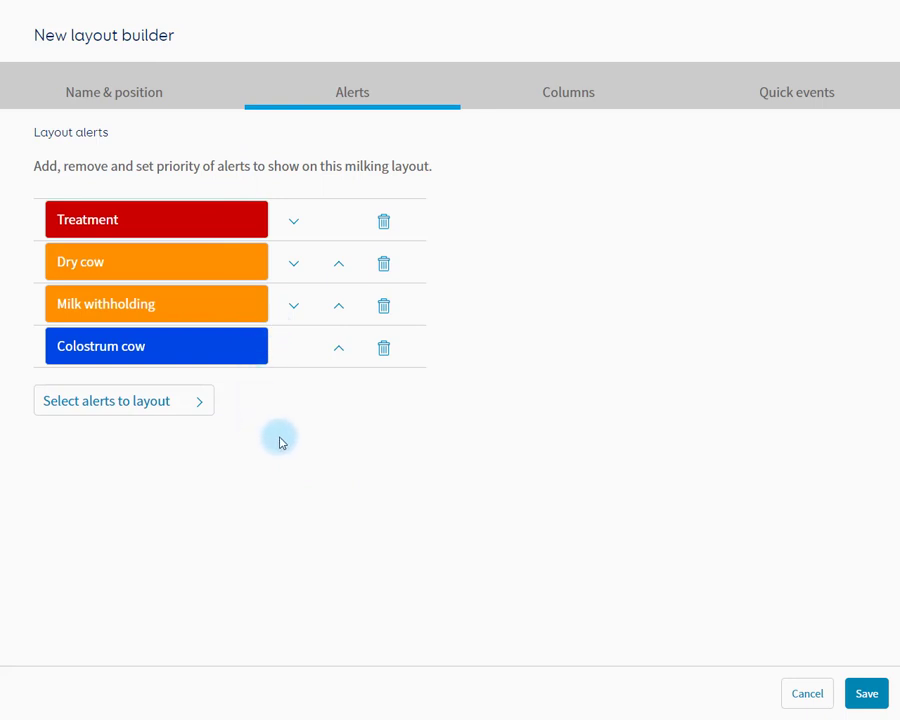
Add the columns Alerts, Milk solids and SCC to the layout, in that order.
{"action": "left_click", "coordinate": [634, 95]}
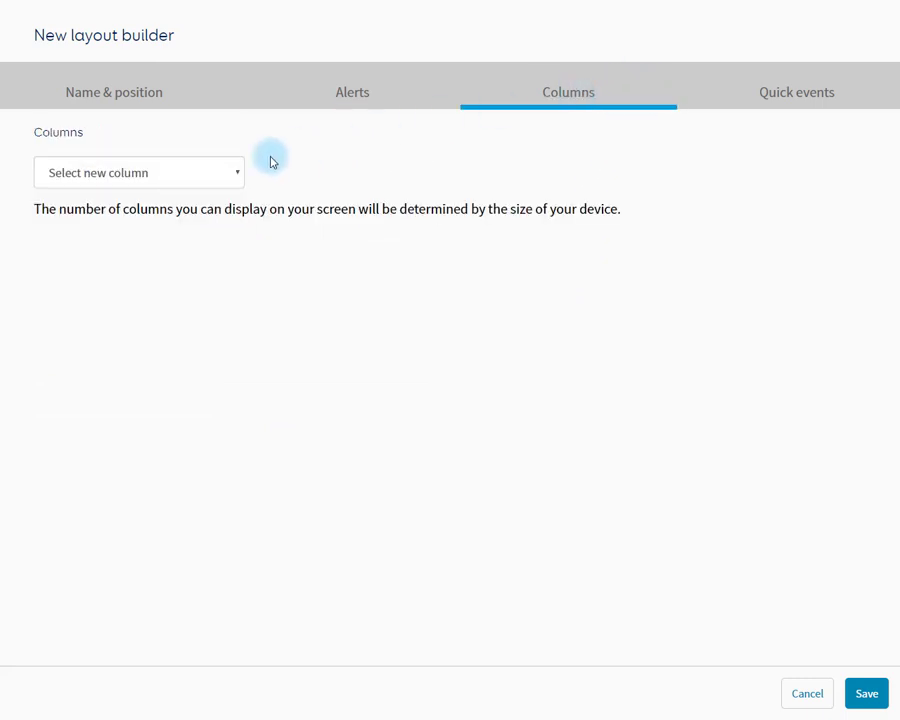
{"action": "left_click", "coordinate": [197, 183]}
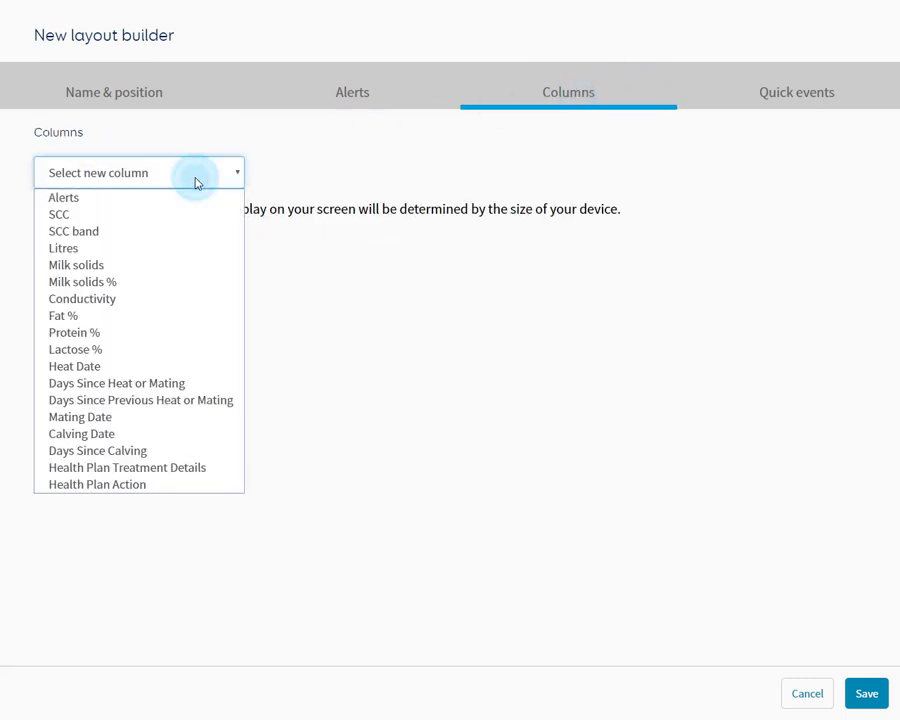
{"action": "left_click", "coordinate": [95, 200]}
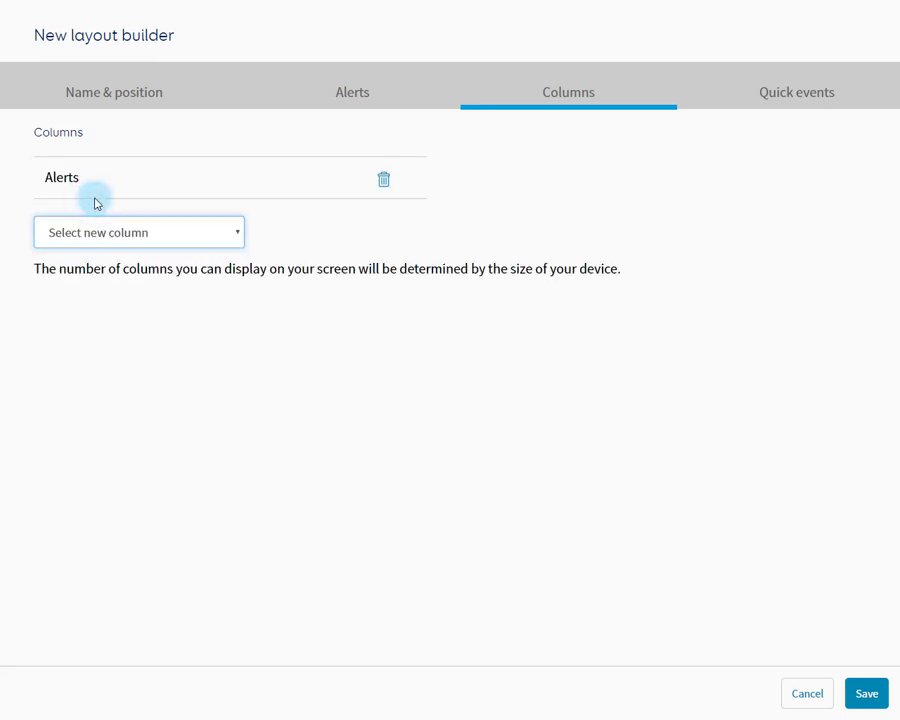
{"action": "left_click", "coordinate": [192, 233]}
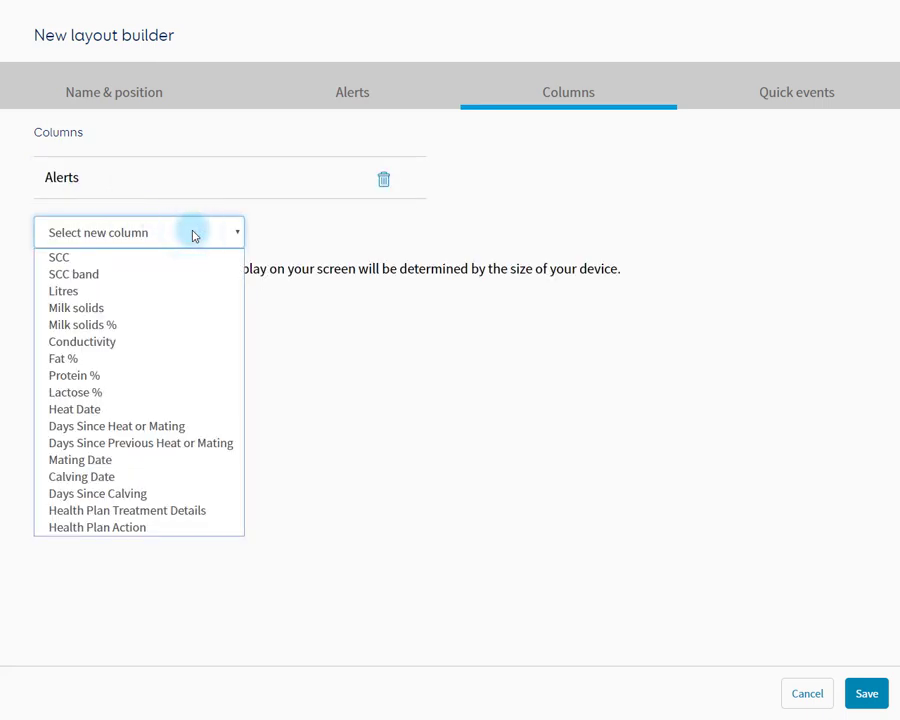
{"action": "left_click", "coordinate": [107, 310]}
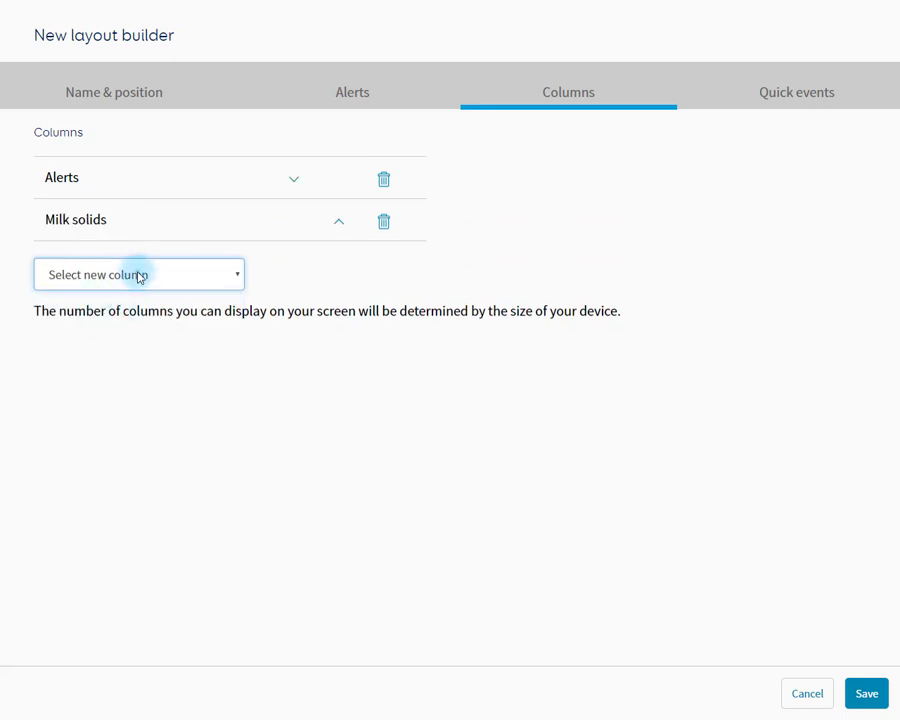
{"action": "left_click", "coordinate": [139, 274]}
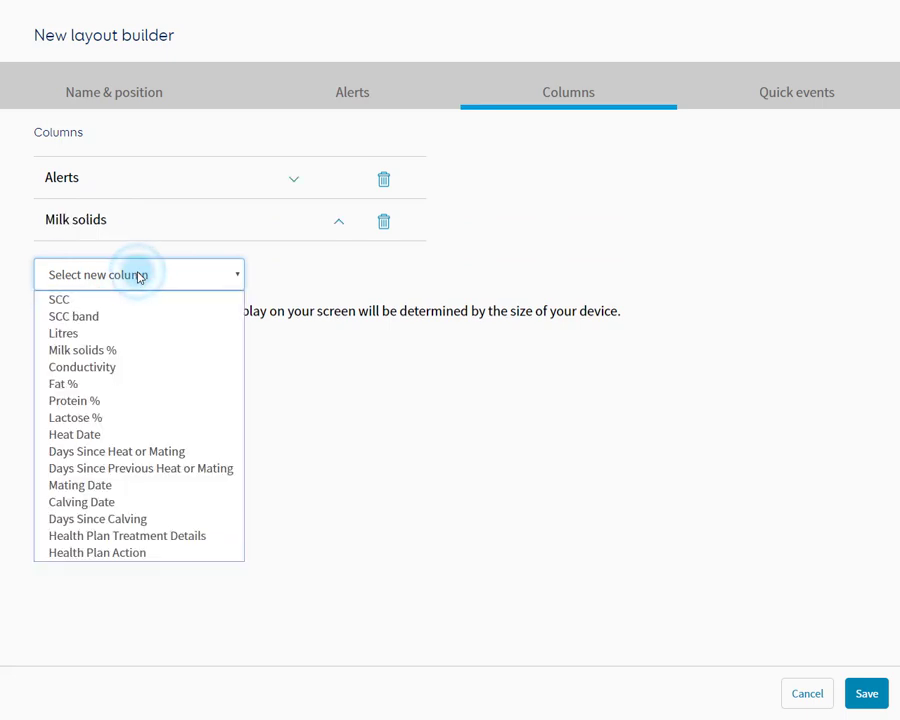
{"action": "left_click", "coordinate": [86, 300]}
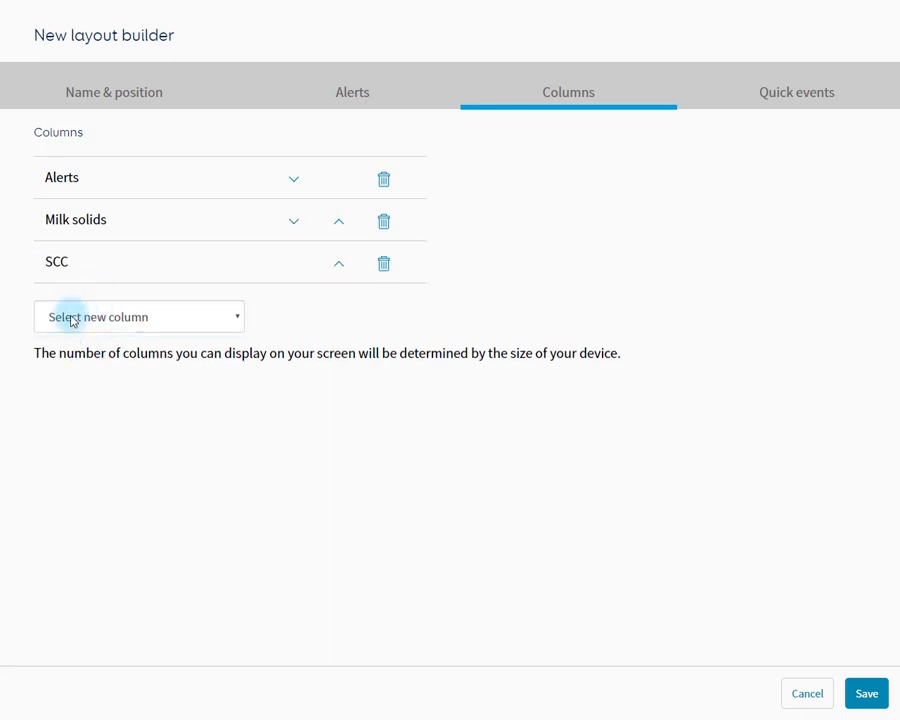
Add the quick events Mastalone 3 tubes, Orbenin 5 tubes and Orbenin 3 tubes, and save the layout.
{"action": "left_click", "coordinate": [795, 100]}
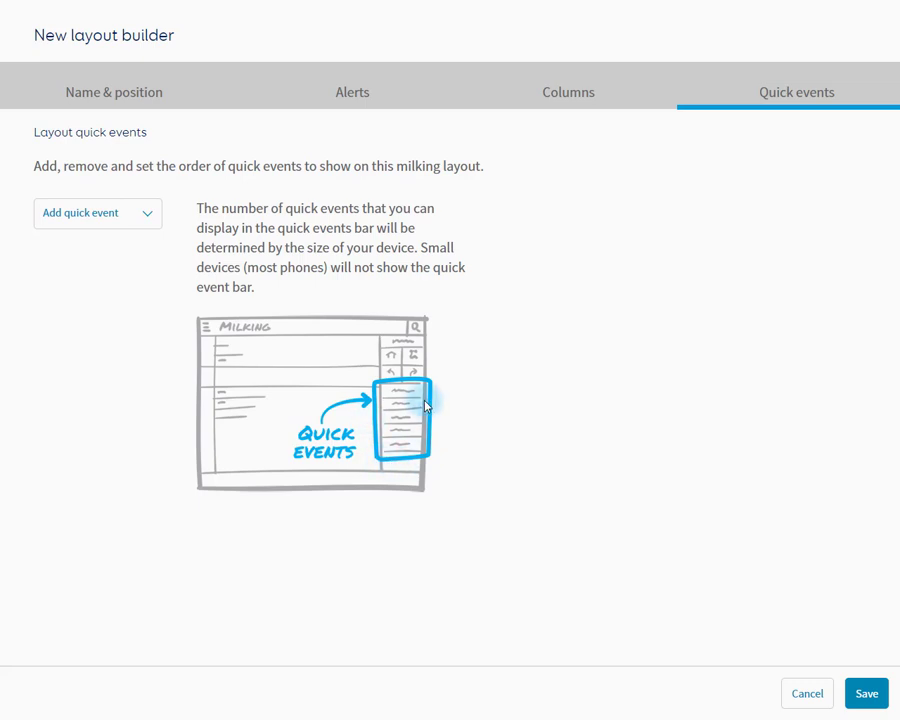
{"action": "left_click", "coordinate": [116, 221]}
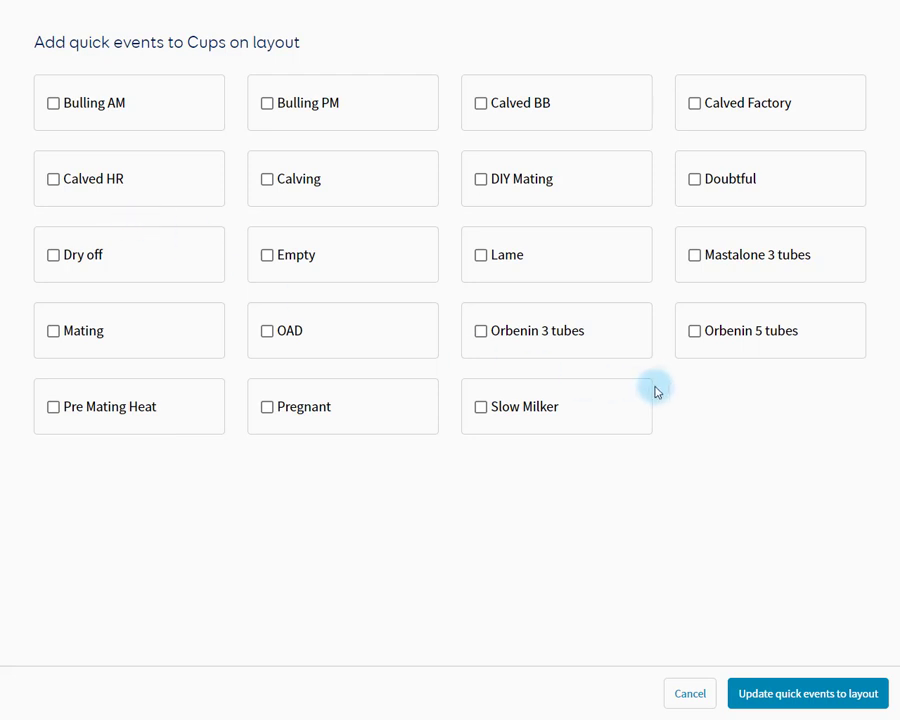
{"action": "left_click", "coordinate": [695, 257]}
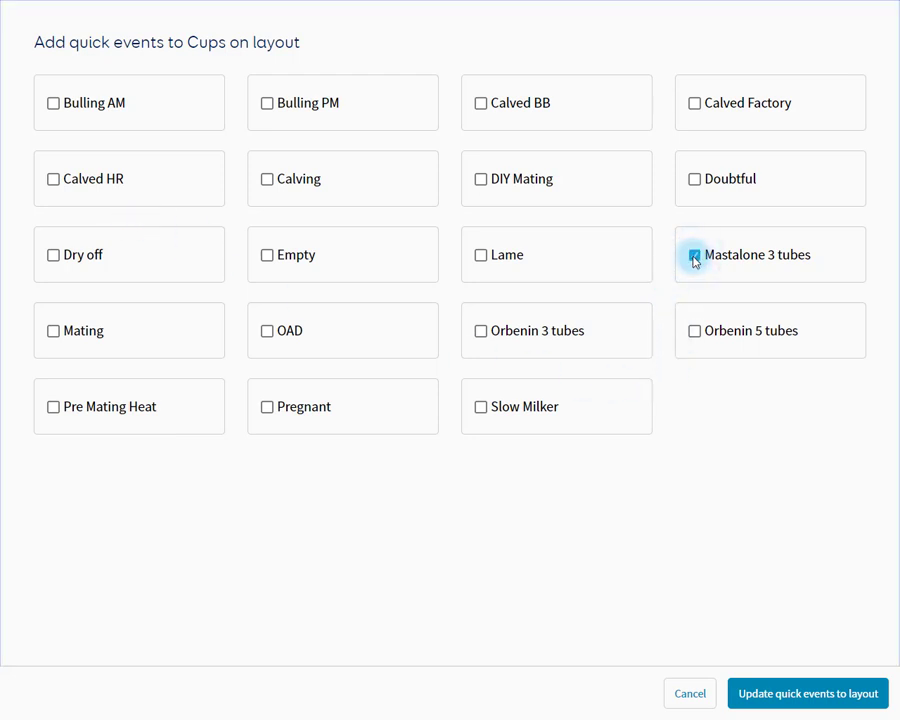
{"action": "left_click", "coordinate": [694, 333]}
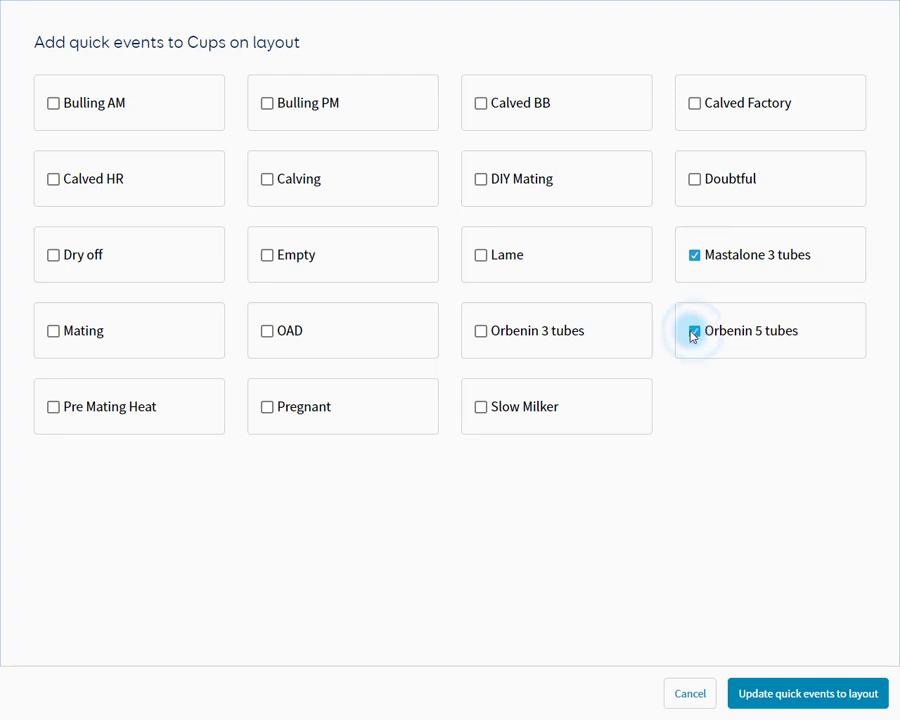
{"action": "left_click", "coordinate": [478, 333]}
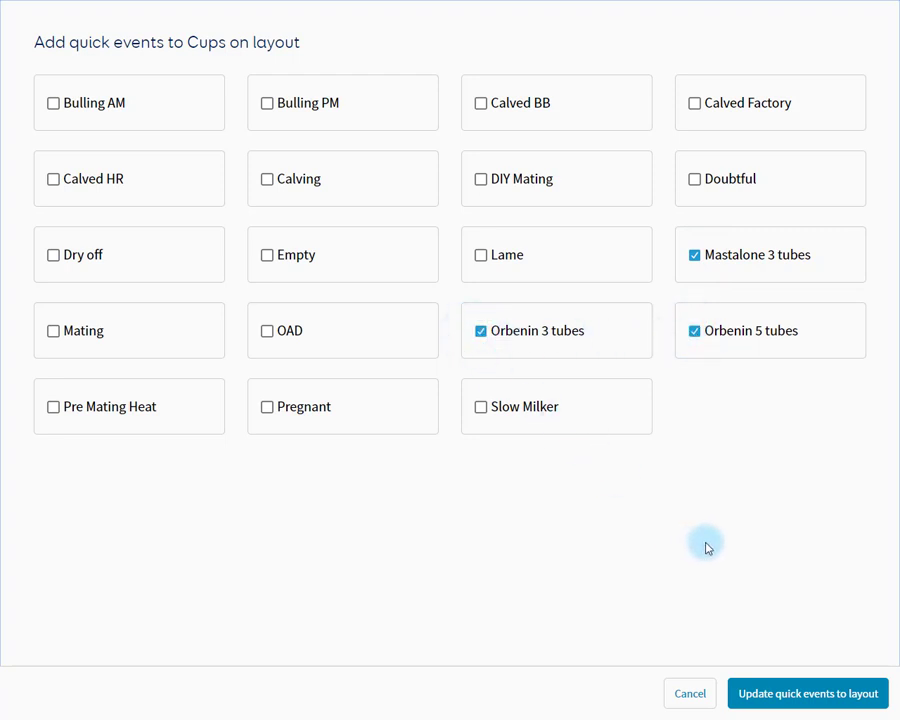
{"action": "left_click", "coordinate": [813, 700]}
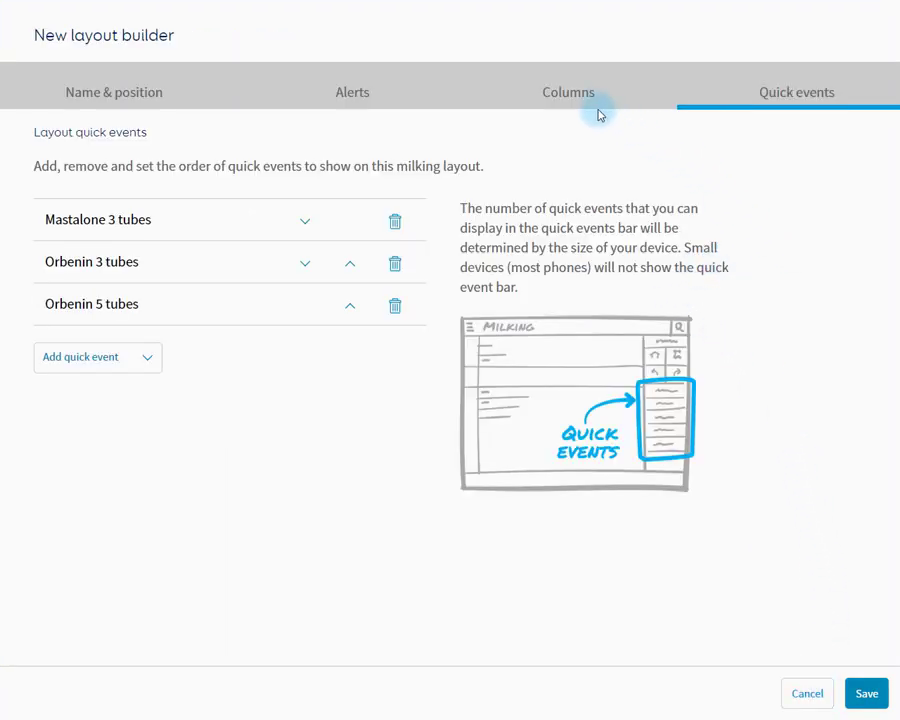
{"action": "left_click", "coordinate": [866, 696]}
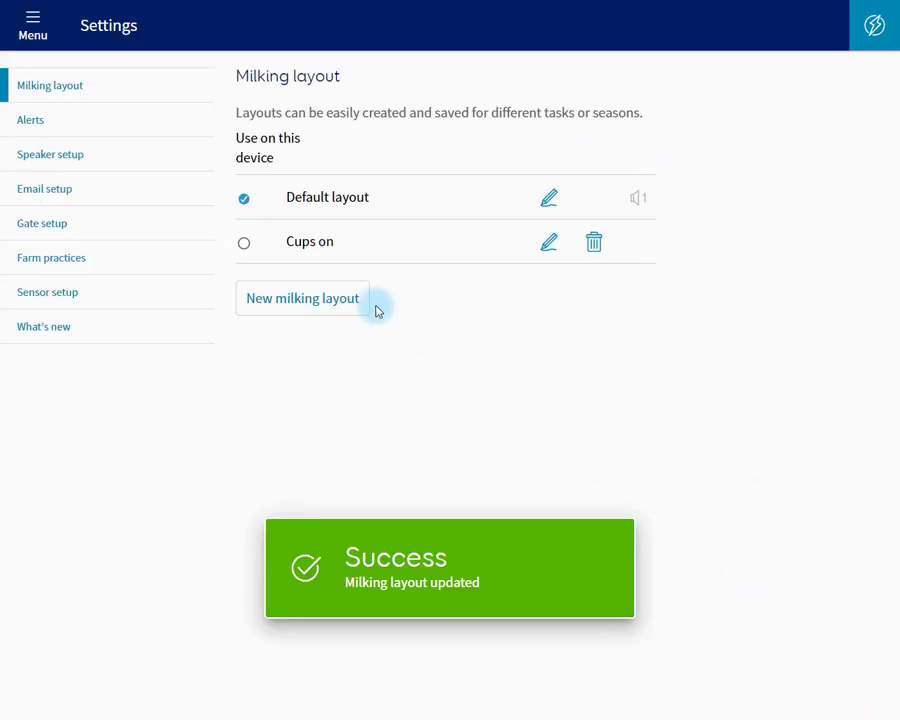
Set Cups on as the milking layout used on this device and open the Milking screen.
{"action": "left_click", "coordinate": [246, 246]}
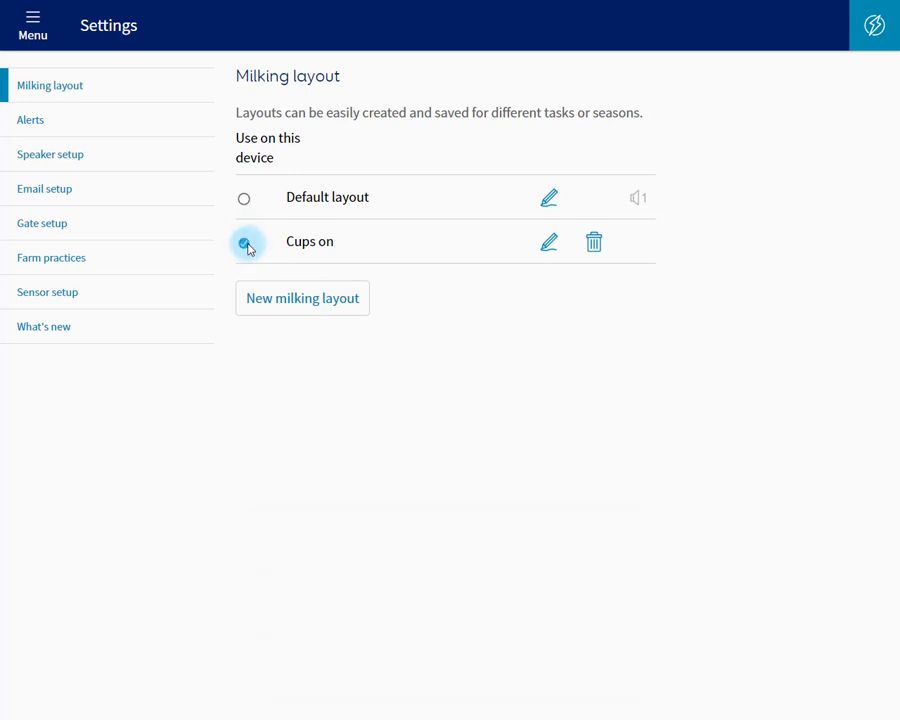
{"action": "left_click", "coordinate": [244, 201]}
{"action": "left_click", "coordinate": [245, 245]}
{"action": "left_click", "coordinate": [46, 32]}
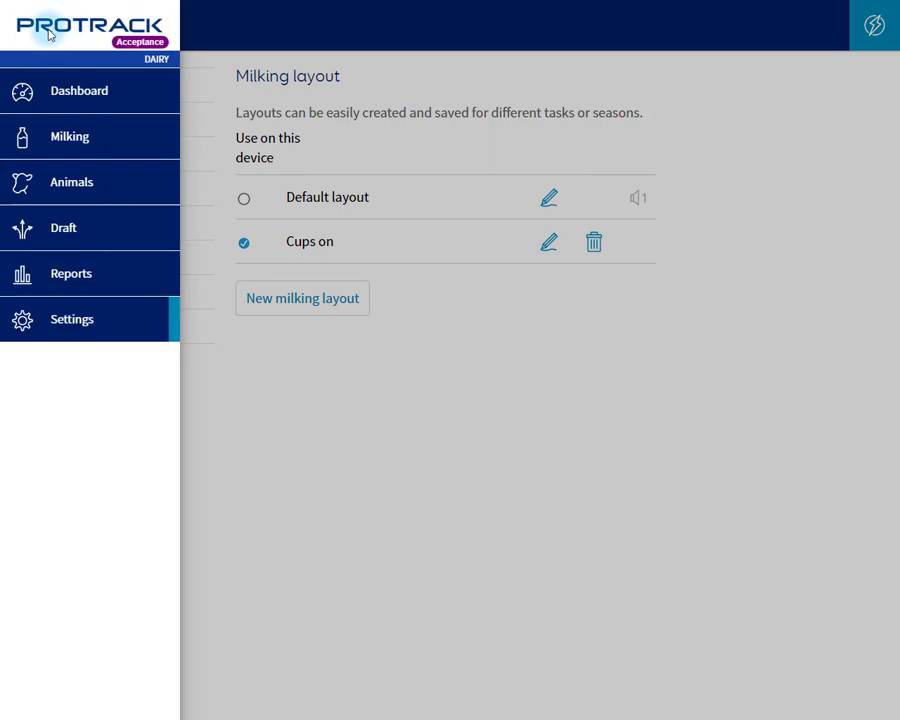
{"action": "left_click", "coordinate": [70, 136]}
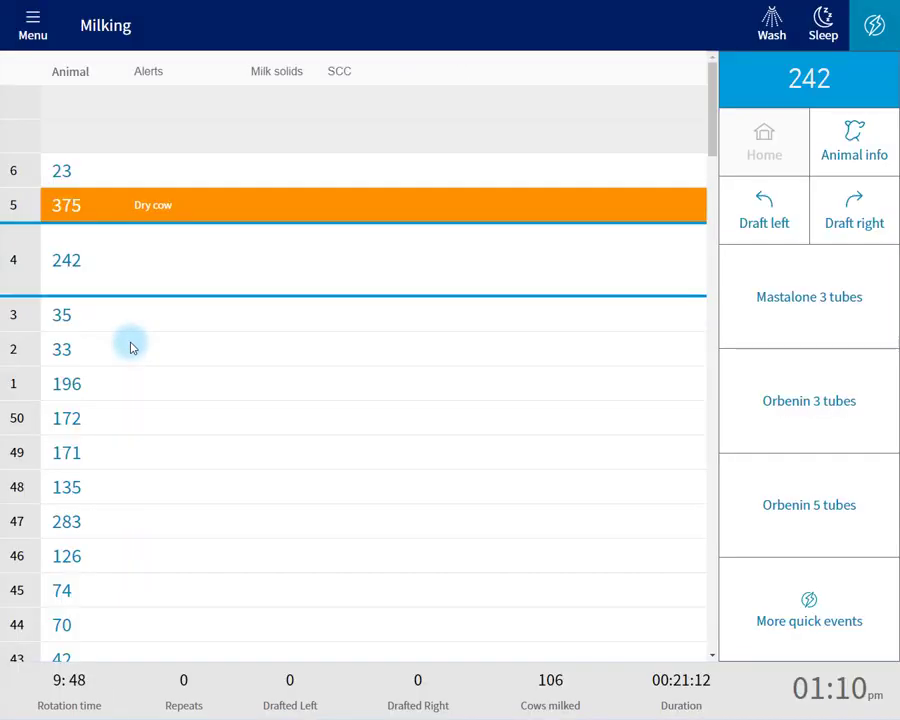